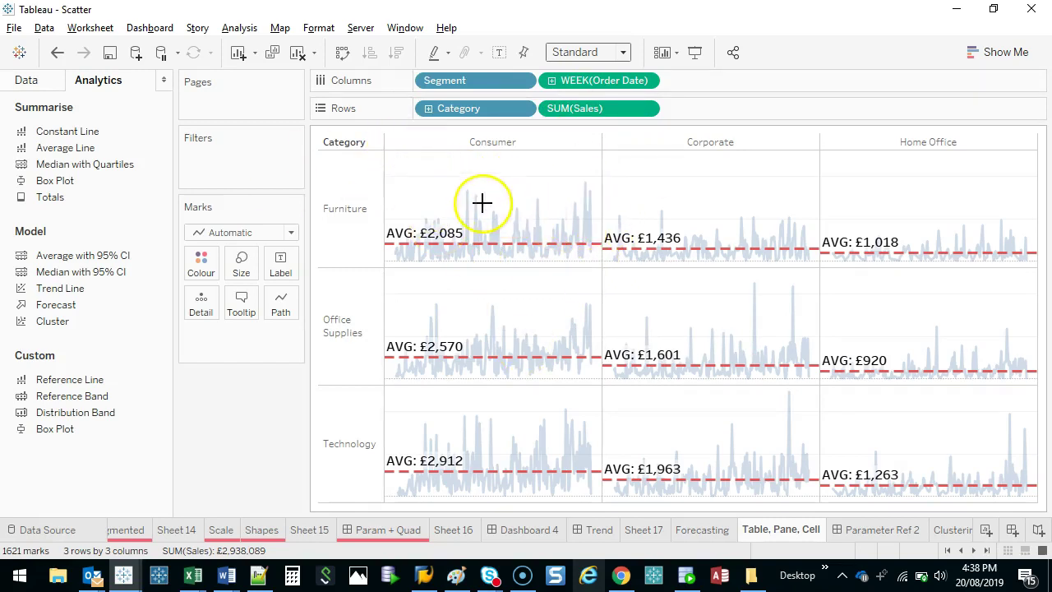
pyautogui.moveTo(391, 148)
pyautogui.mouseDown()
pyautogui.moveTo(1050, 160)
pyautogui.moveTo(1010, 517)
pyautogui.moveTo(369, 482)
pyautogui.moveTo(369, 45)
pyautogui.mouseUp()
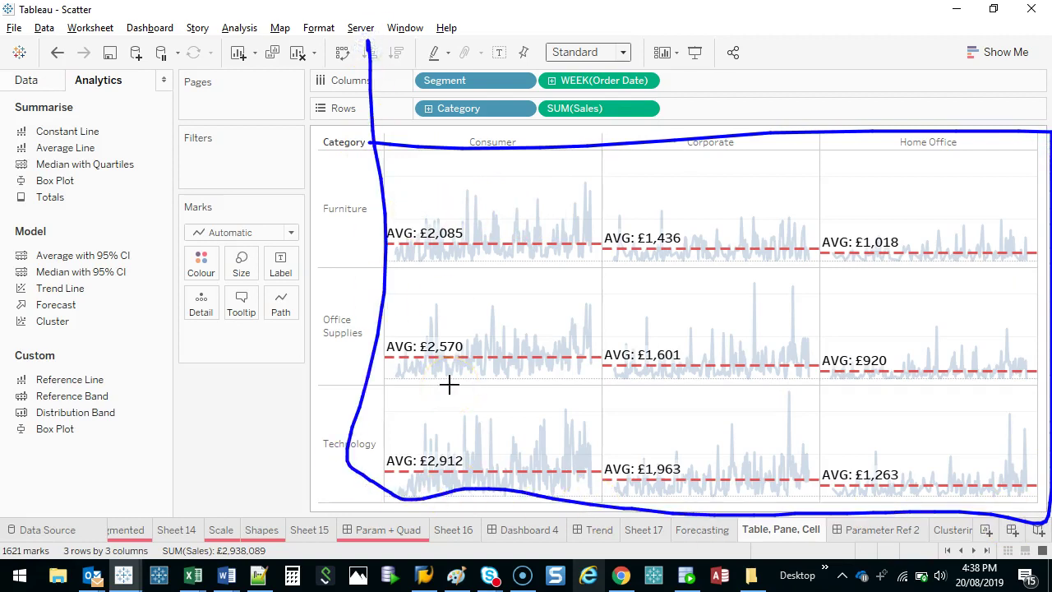
pyautogui.press('Escape')
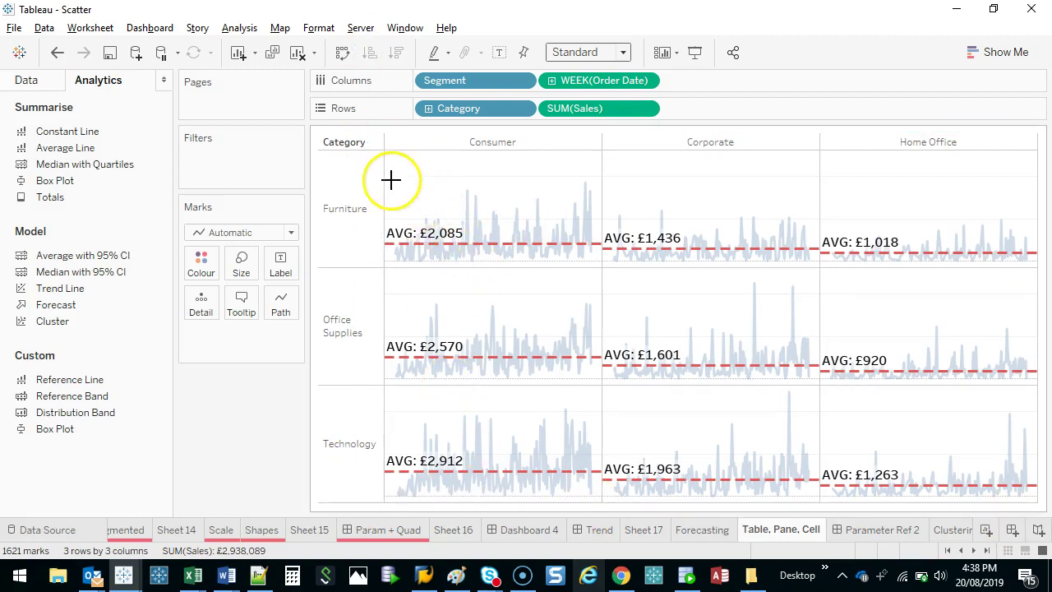
pyautogui.moveTo(385, 151); pyautogui.dragTo(599, 154)
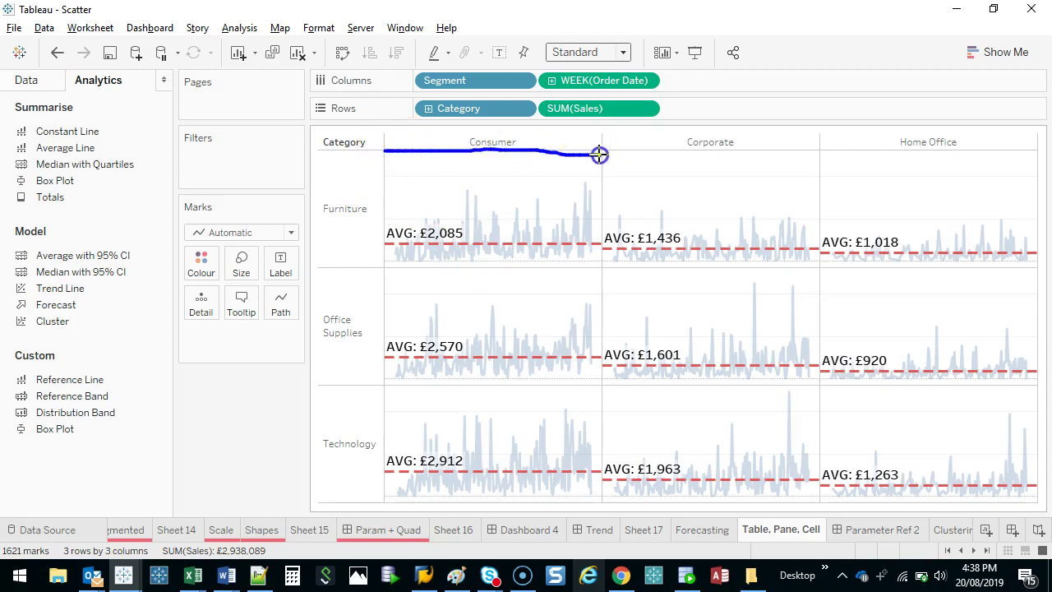
pyautogui.moveTo(606, 262); pyautogui.dragTo(438, 269)
pyautogui.moveTo(380, 179); pyautogui.dragTo(383, 142)
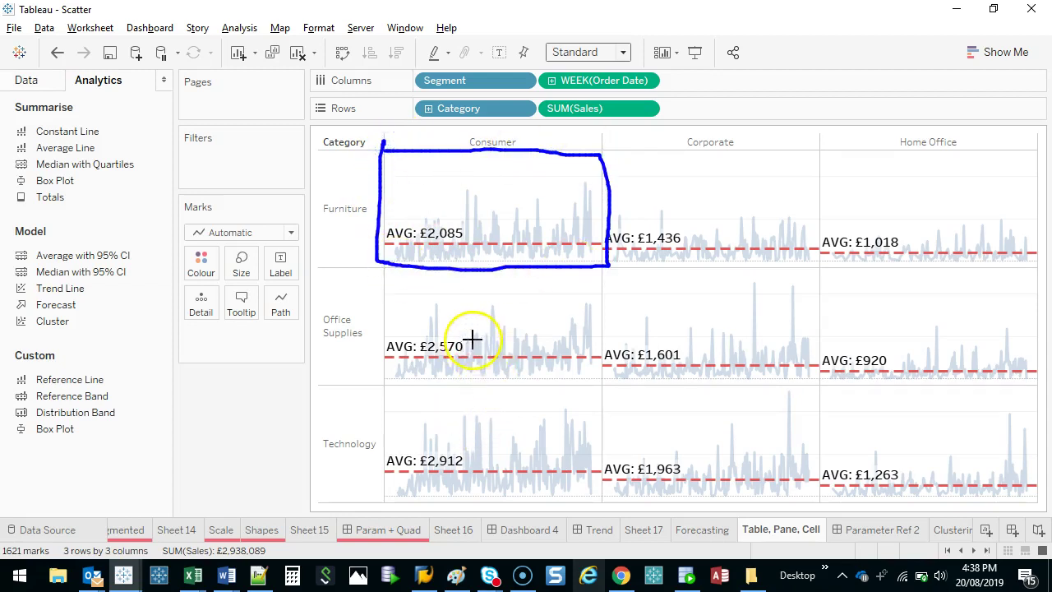
pyautogui.rightClick(525, 188)
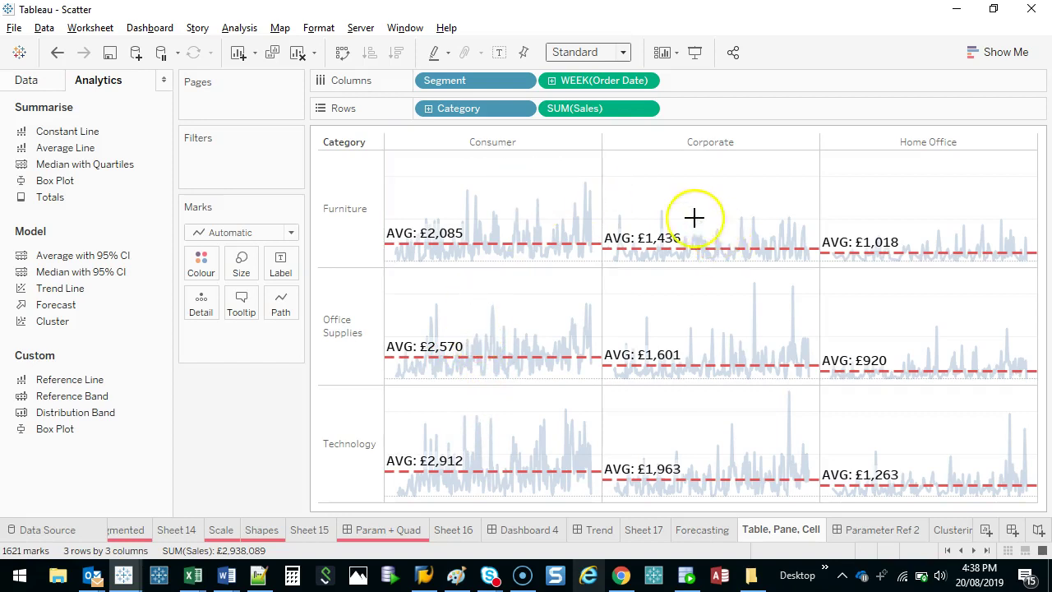
pyautogui.click(660, 211)
pyautogui.click(742, 218)
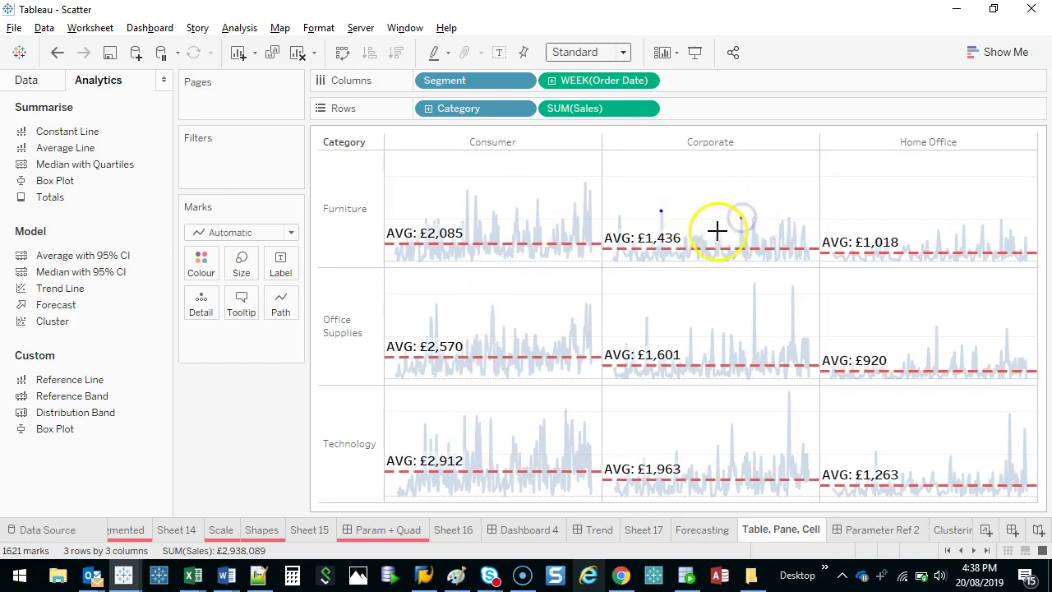
pyautogui.click(717, 231)
pyautogui.click(756, 218)
pyautogui.click(756, 235)
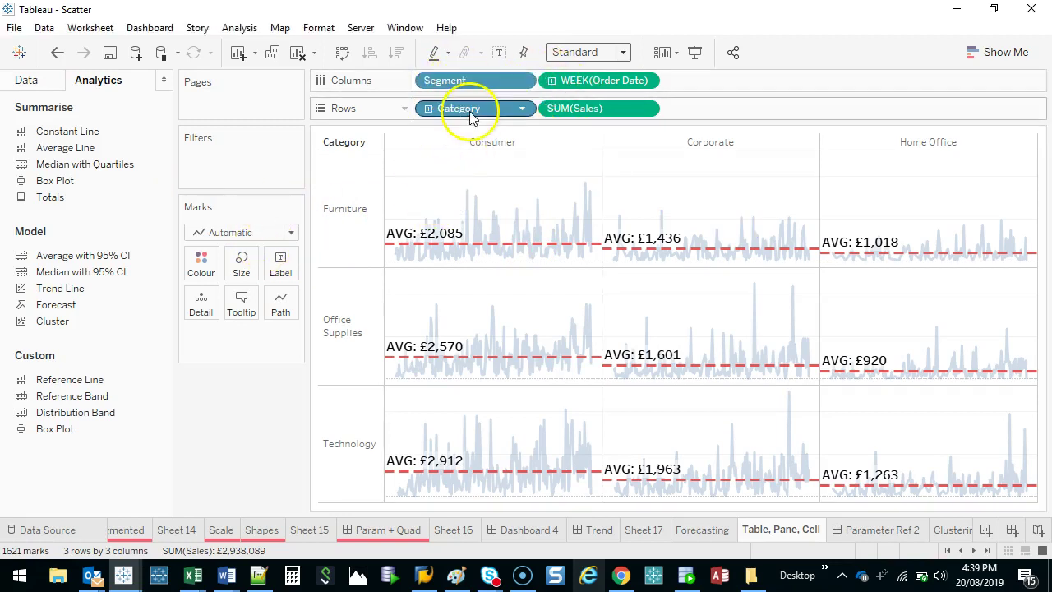
# Create a new worksheet and place Order Date on Columns as a continuous month
pyautogui.click(985, 530)
pyautogui.click(148, 211)
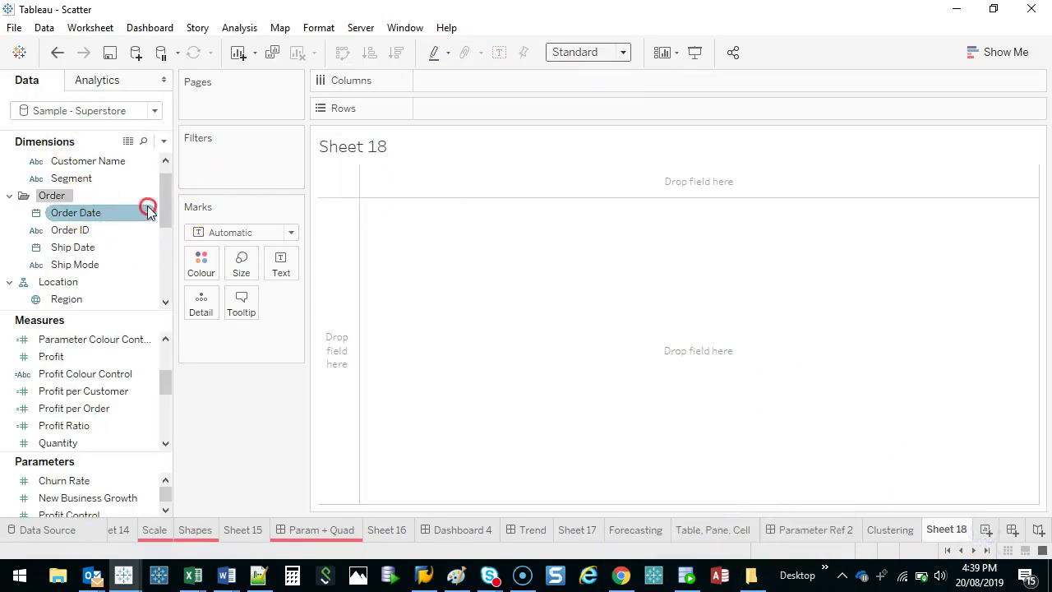
pyautogui.moveTo(148, 211); pyautogui.dragTo(447, 89)
pyautogui.doubleClick(475, 373)
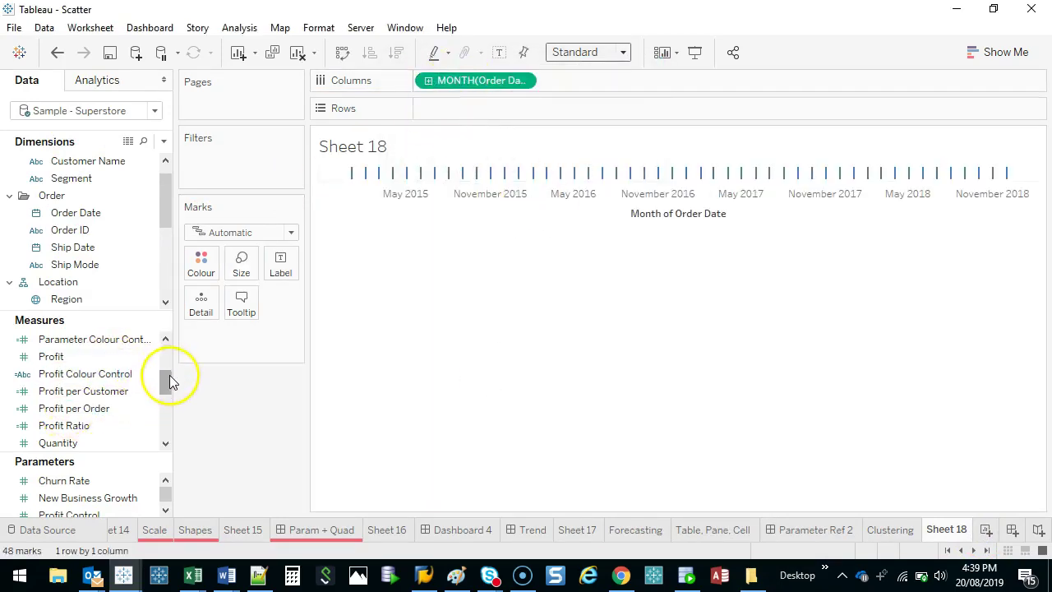
# Add Sales to Rows and place Segment ahead of the Order Date month on Columns
pyautogui.moveTo(169, 375); pyautogui.dragTo(165, 403)
pyautogui.moveTo(50, 373); pyautogui.dragTo(458, 116)
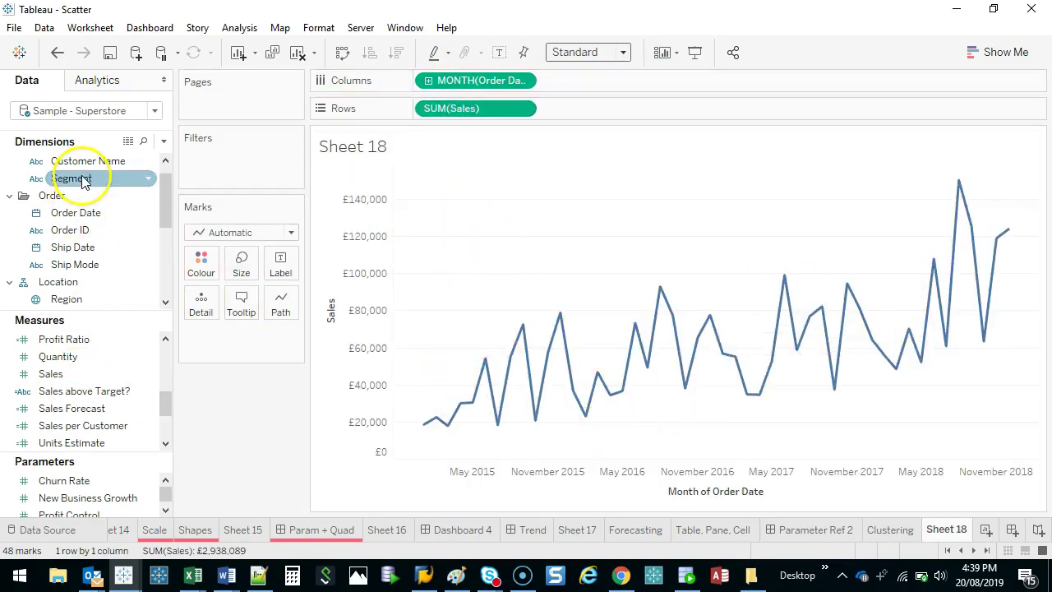
pyautogui.moveTo(83, 177); pyautogui.dragTo(400, 118)
pyautogui.moveTo(433, 79)
pyautogui.mouseDown()
pyautogui.moveTo(417, 87)
pyautogui.moveTo(423, 78)
pyautogui.mouseUp()
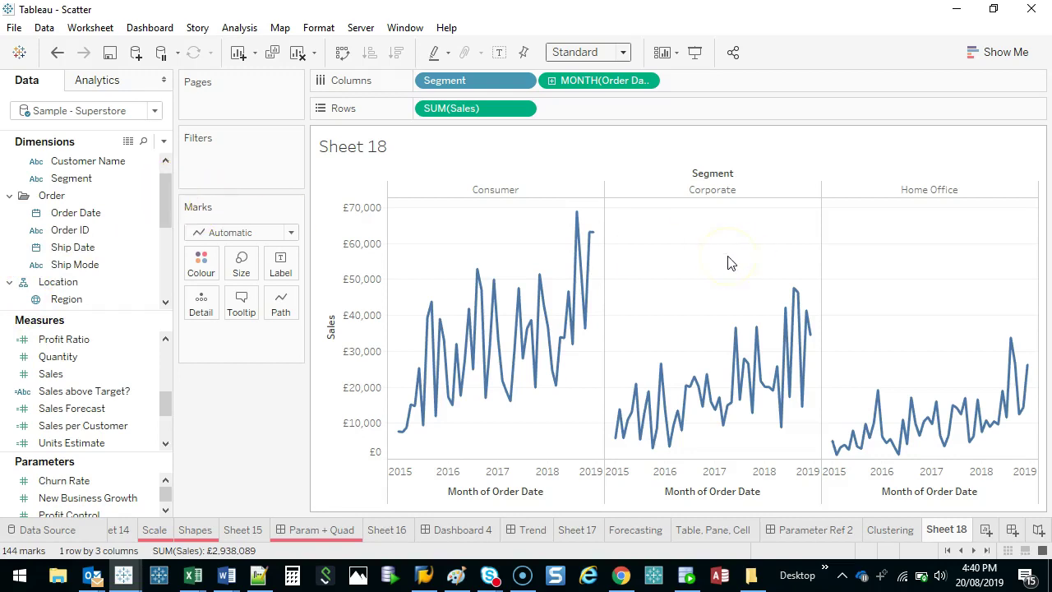
# Try an average line on Sales scoped to the entire table and remove it
pyautogui.click(86, 80)
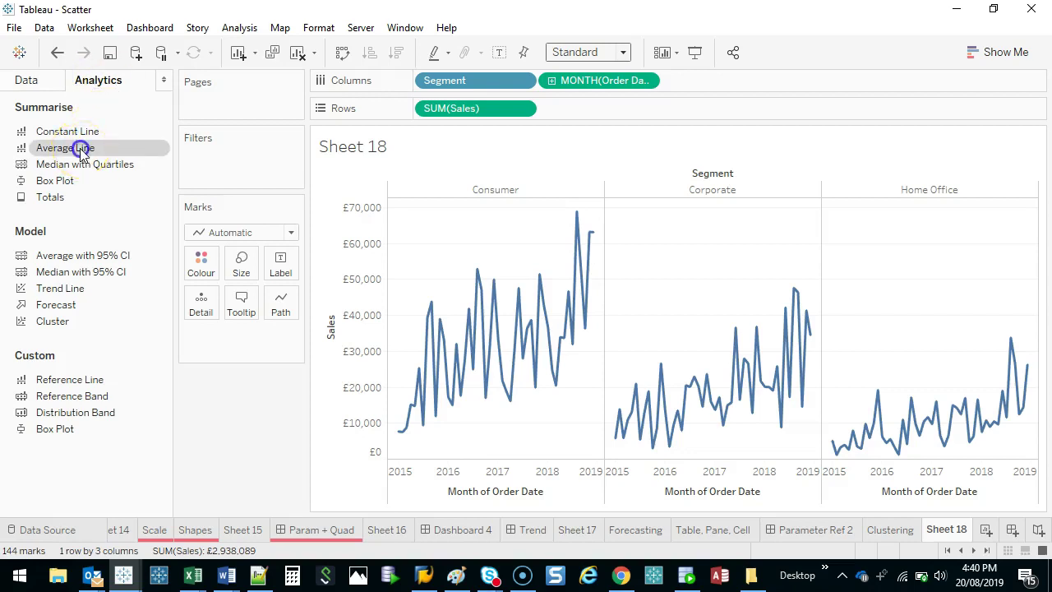
pyautogui.moveTo(199, 181); pyautogui.dragTo(463, 199)
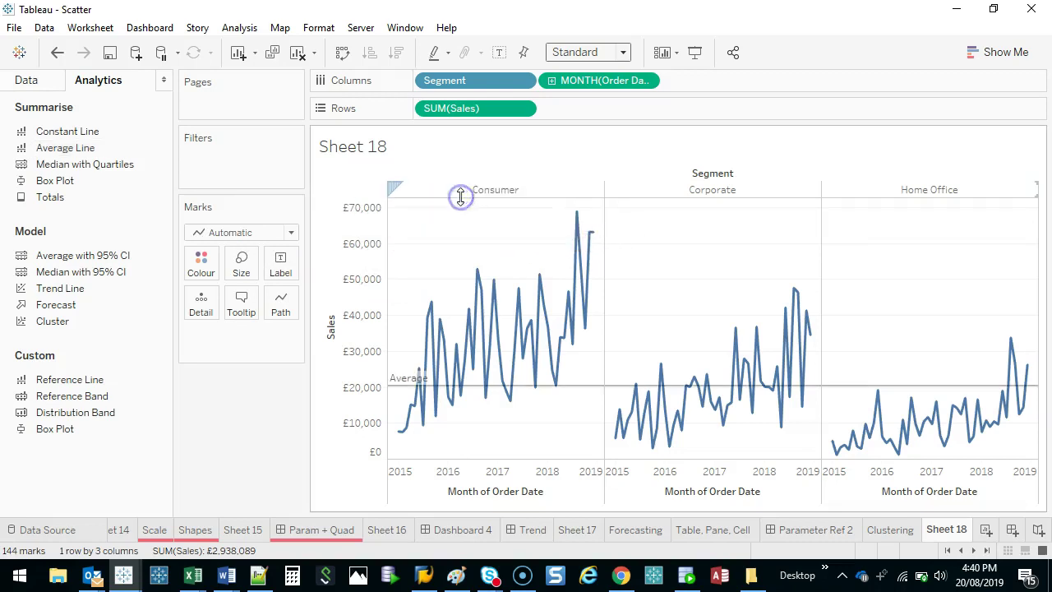
pyautogui.moveTo(606, 390)
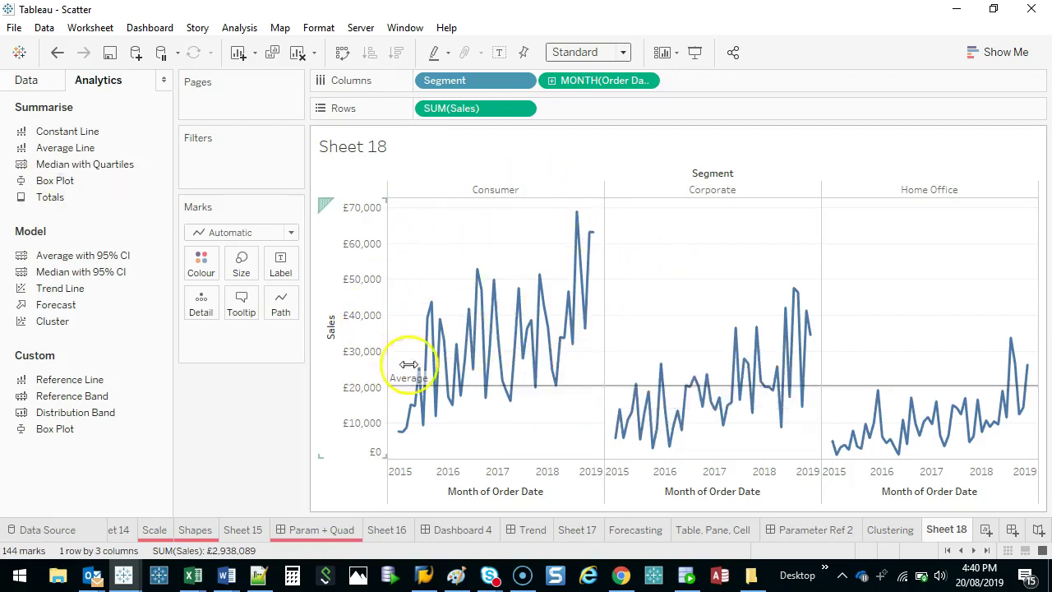
pyautogui.click(591, 386)
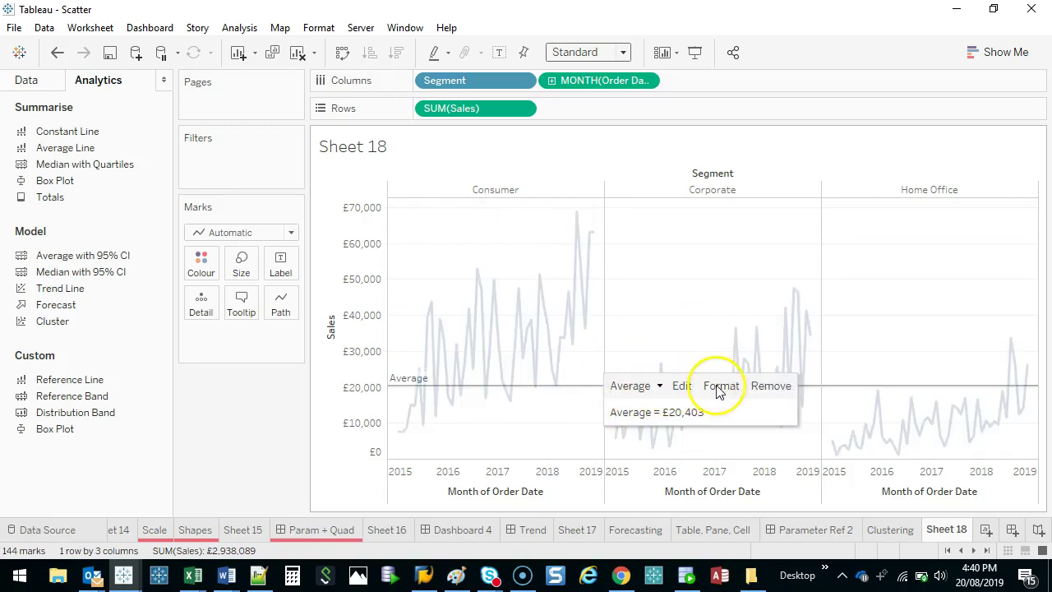
pyautogui.click(771, 386)
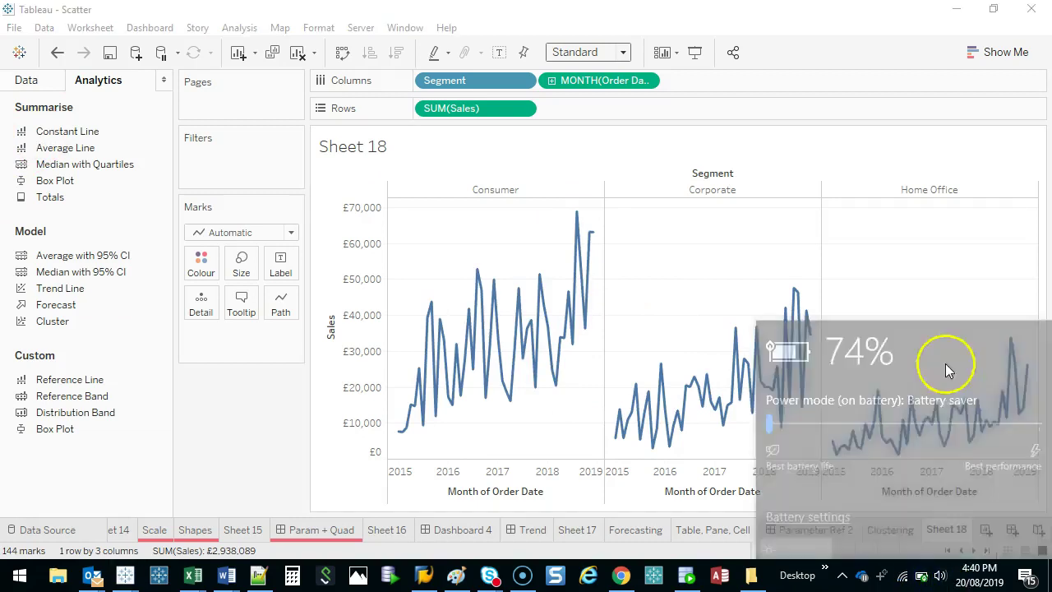
# Add an average line to the Sales chart with a separate average for each Segment pane
pyautogui.click(1019, 387)
pyautogui.click(278, 395)
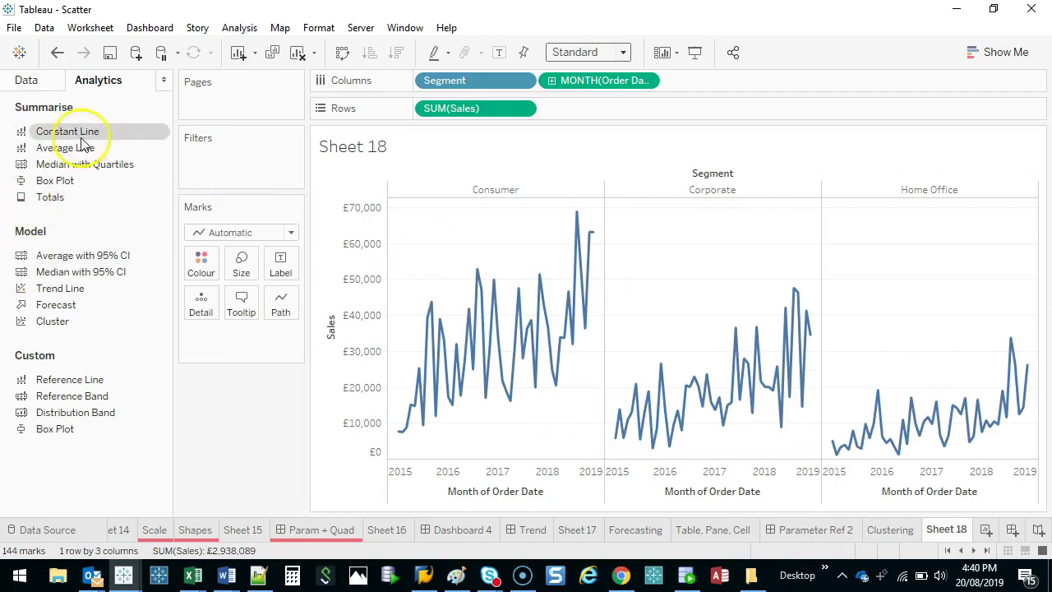
pyautogui.moveTo(62, 150); pyautogui.dragTo(526, 198)
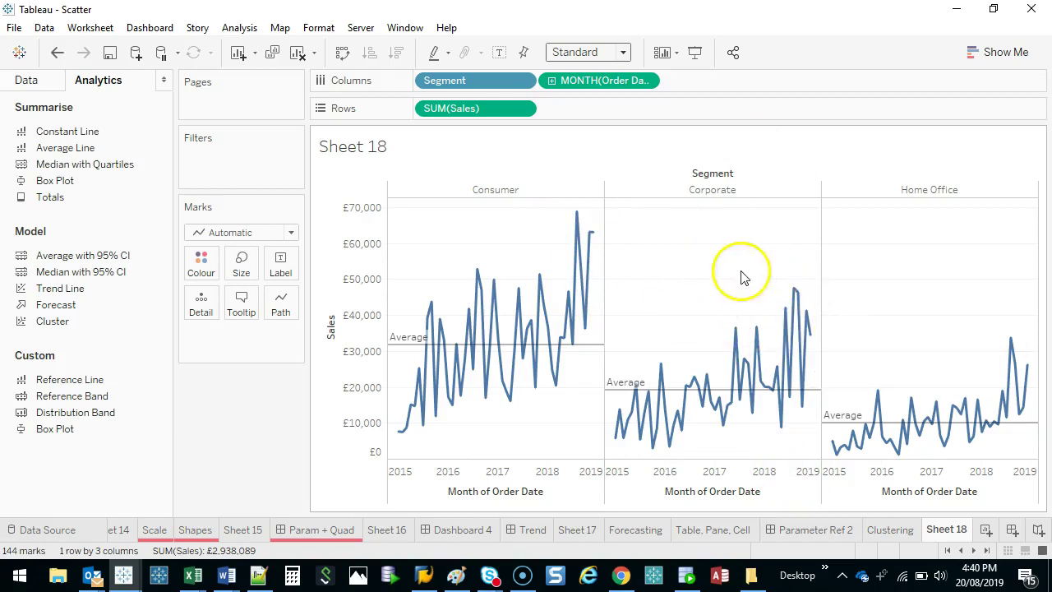
# Select the marks from 2017 onward in the Corporate pane to compare their recalculated average, and clear the selection
pyautogui.moveTo(721, 252); pyautogui.dragTo(811, 428)
pyautogui.click(689, 253)
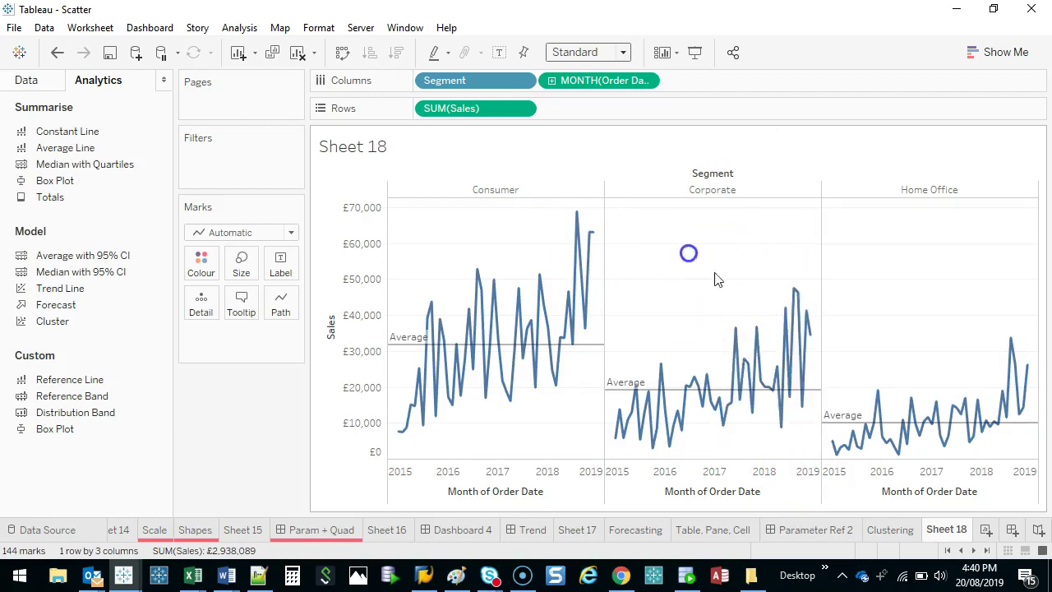
pyautogui.moveTo(718, 249); pyautogui.dragTo(818, 452)
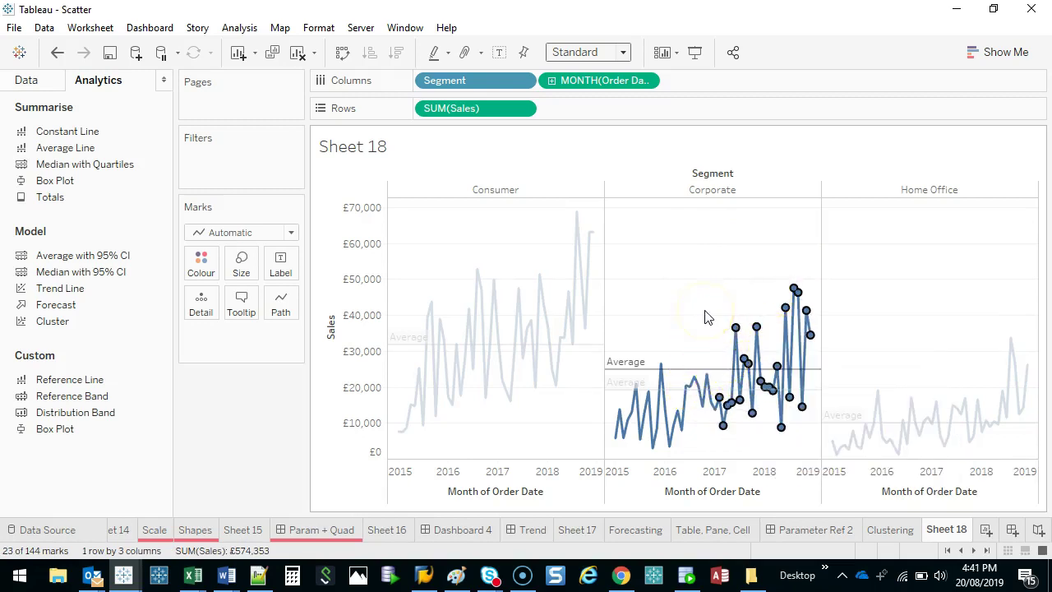
pyautogui.click(687, 272)
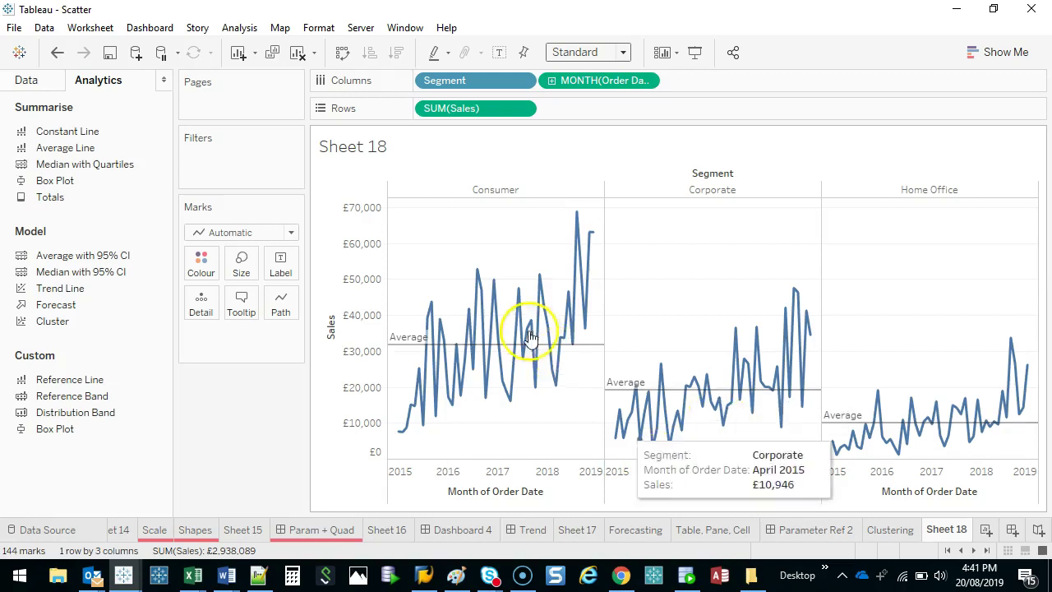
# Open the average line's edit settings and examine the available aggregations and value fields
pyautogui.click(586, 346)
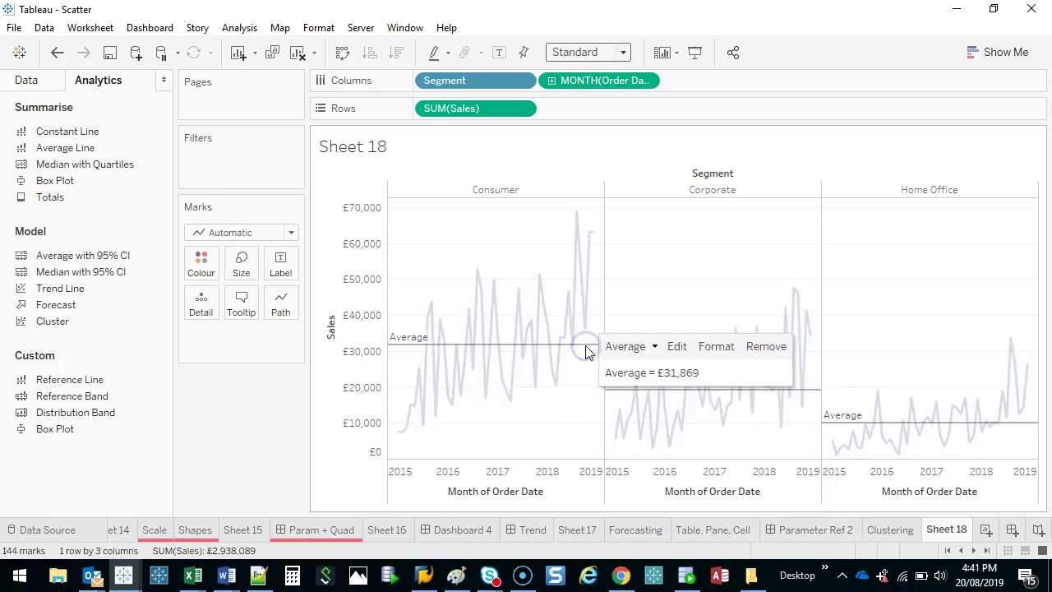
pyautogui.click(651, 348)
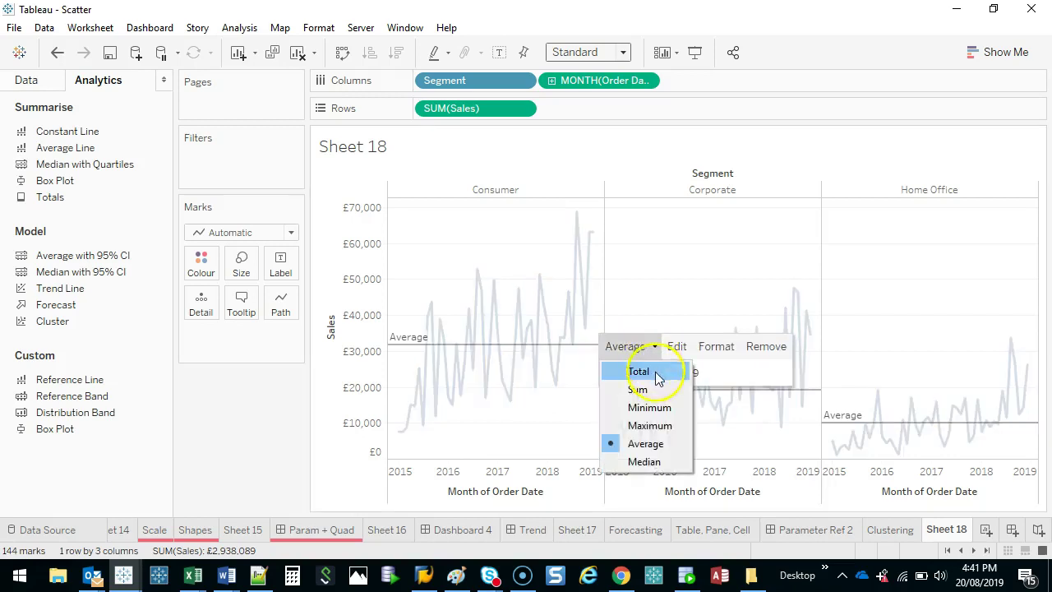
pyautogui.click(653, 463)
pyautogui.click(679, 346)
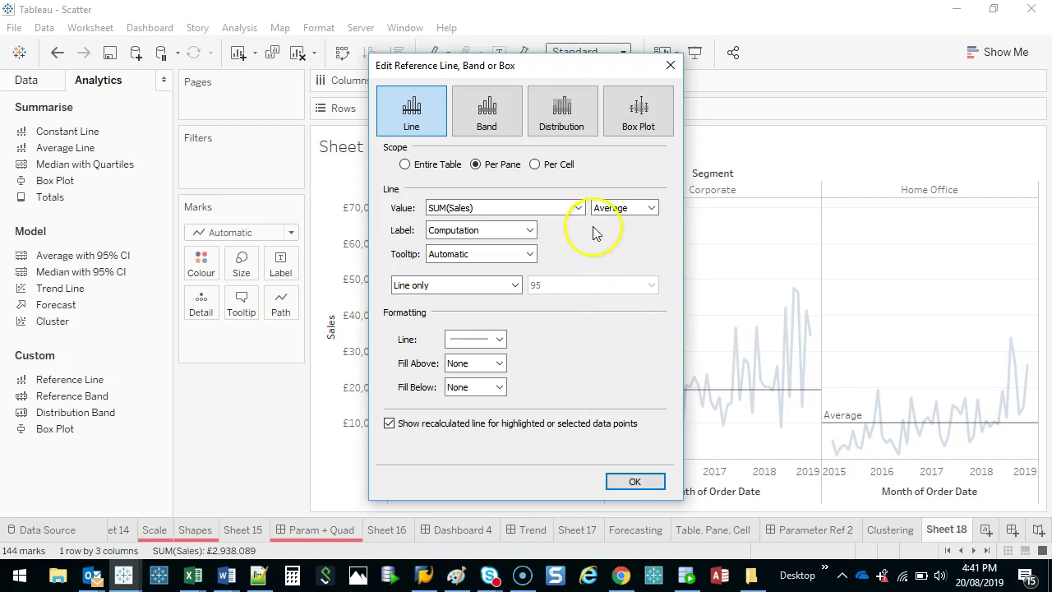
pyautogui.click(650, 207)
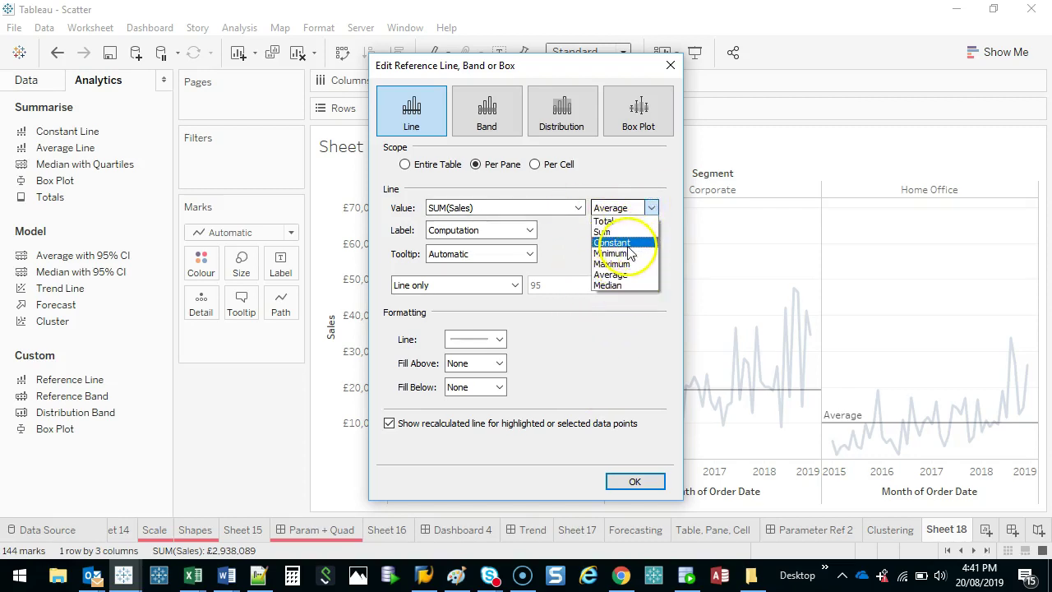
pyautogui.click(574, 246)
pyautogui.click(578, 207)
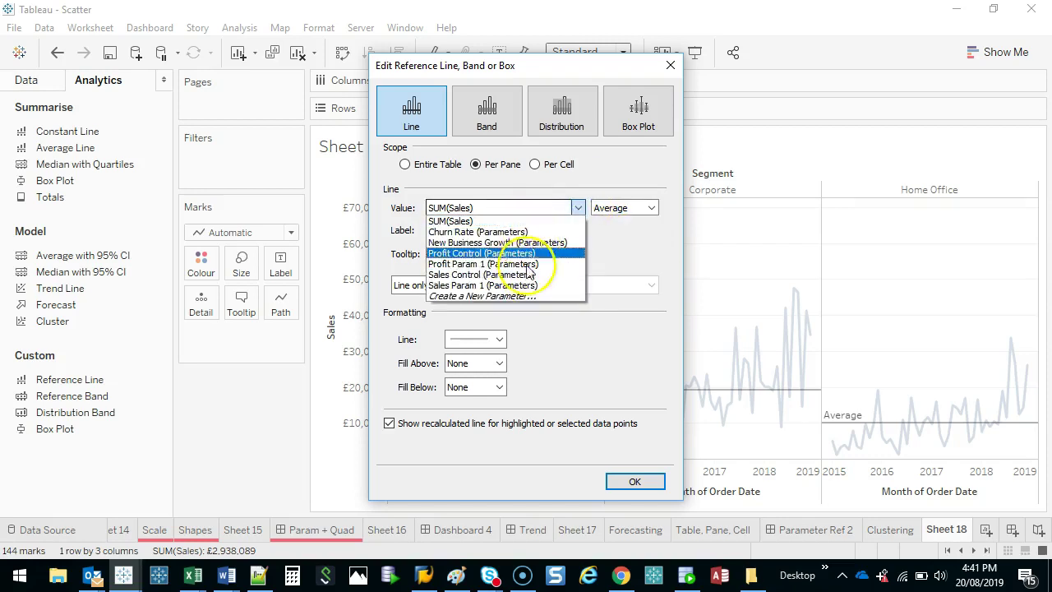
pyautogui.click(600, 246)
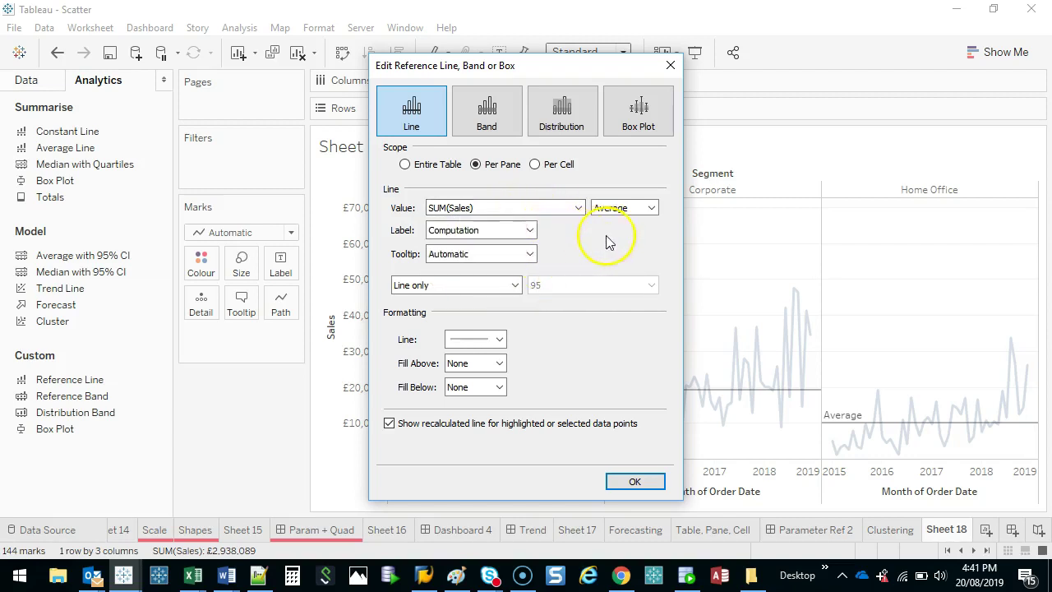
# Give the average line a custom label reading "AVG: <Value>"
pyautogui.moveTo(560, 69); pyautogui.dragTo(256, 54)
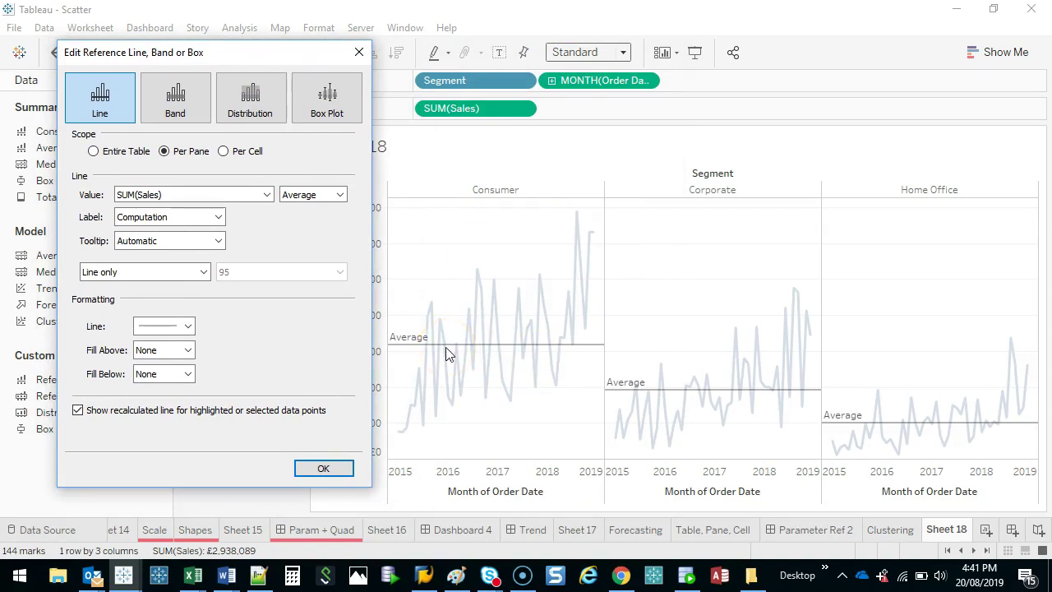
pyautogui.click(218, 218)
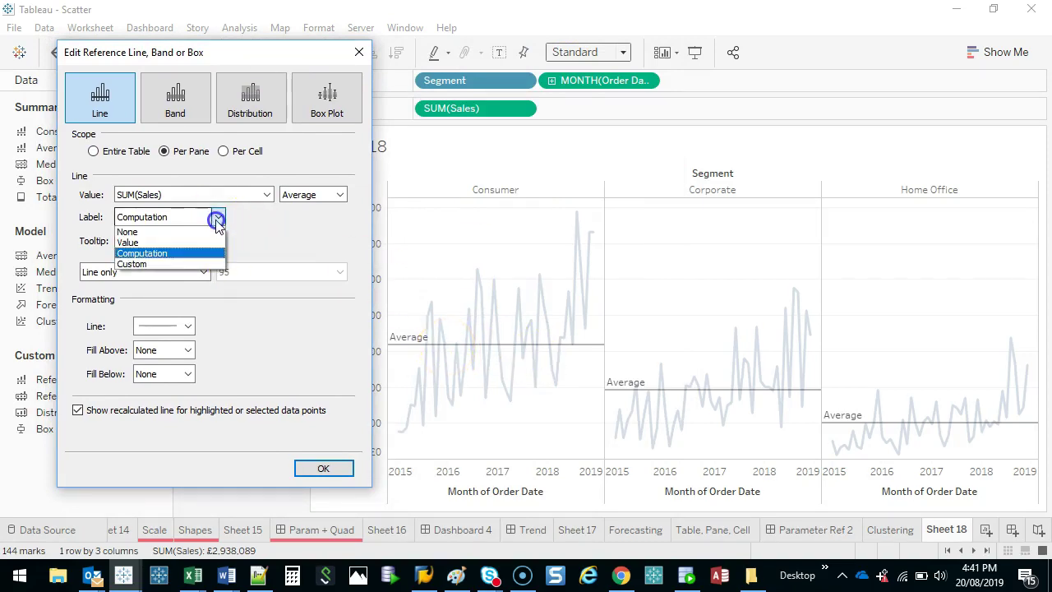
pyautogui.click(208, 264)
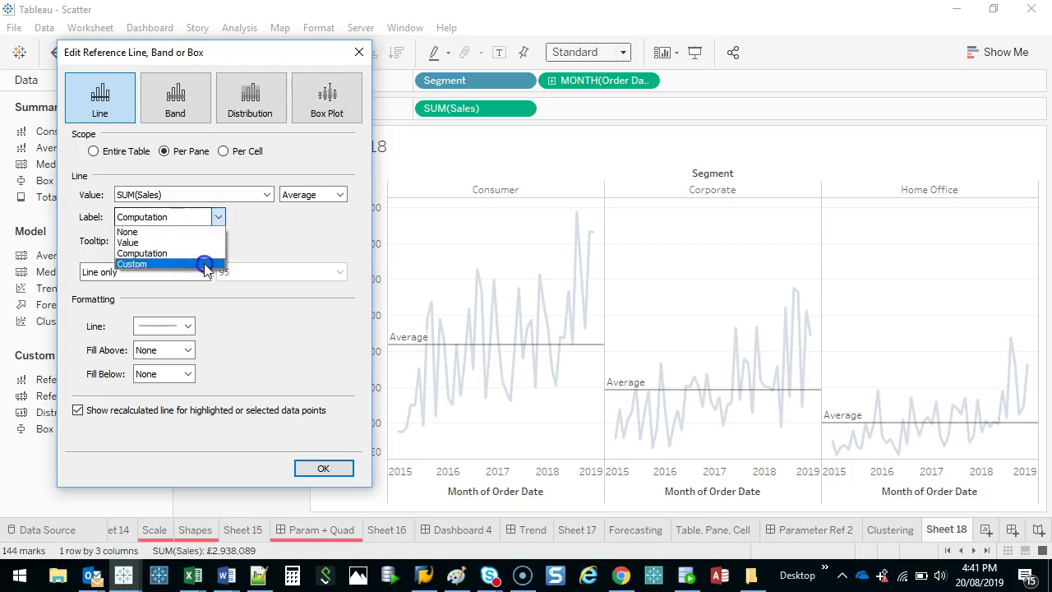
pyautogui.click(261, 216)
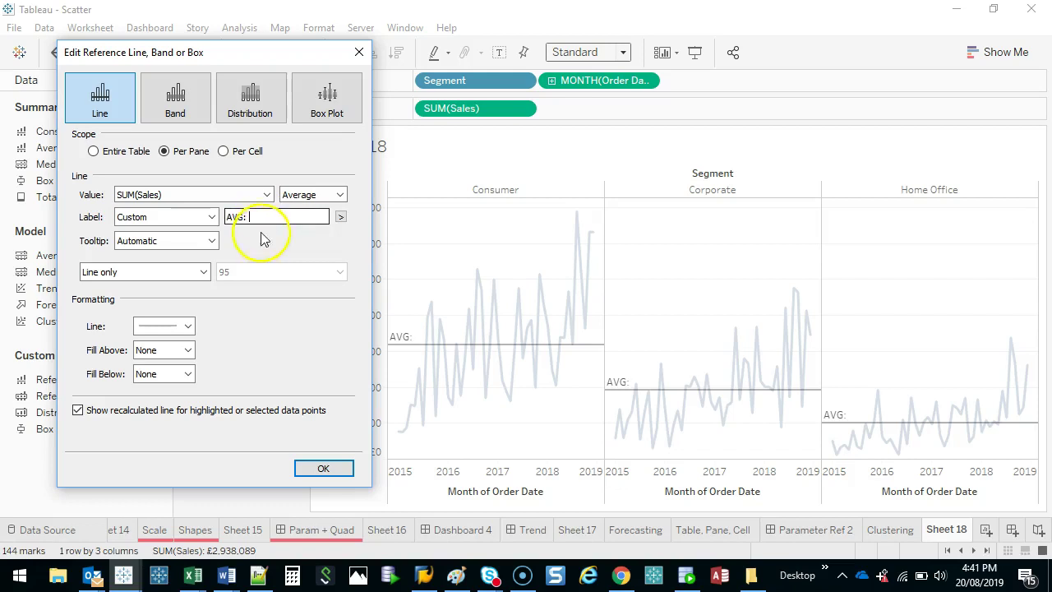
pyautogui.click(342, 217)
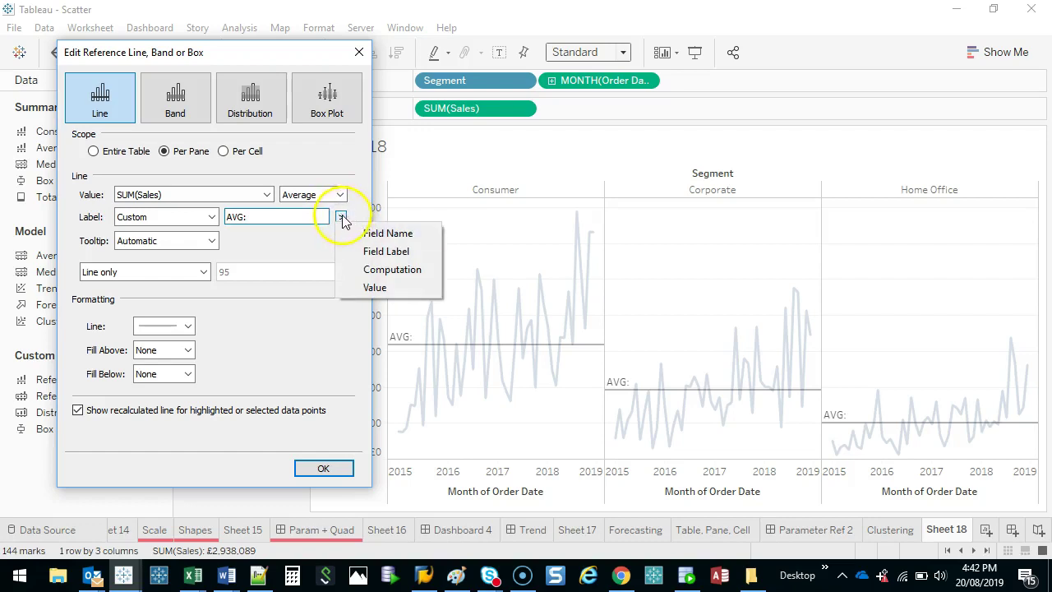
pyautogui.click(382, 289)
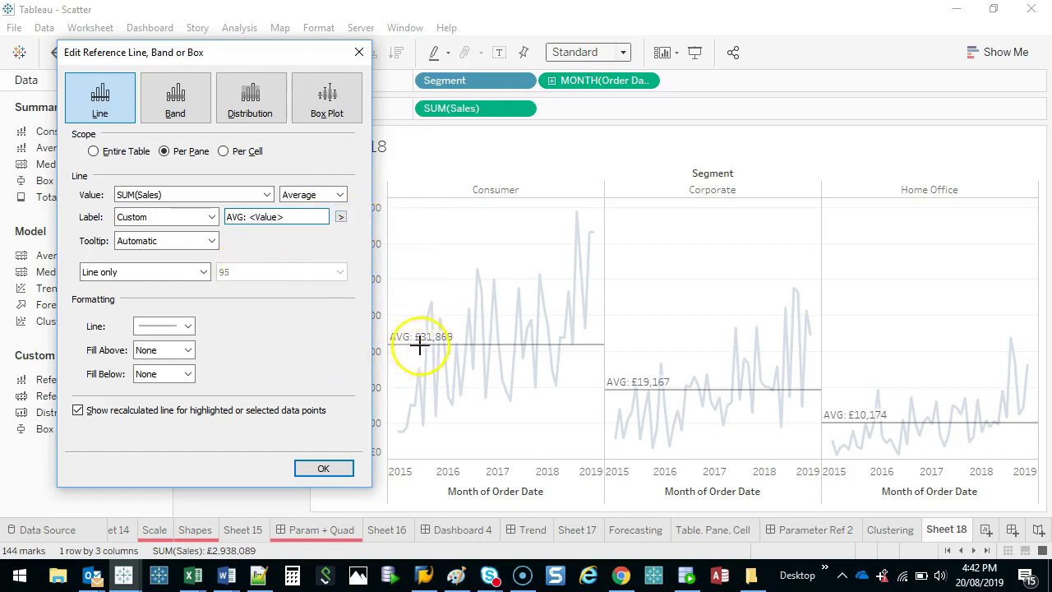
pyautogui.moveTo(456, 331); pyautogui.dragTo(393, 350)
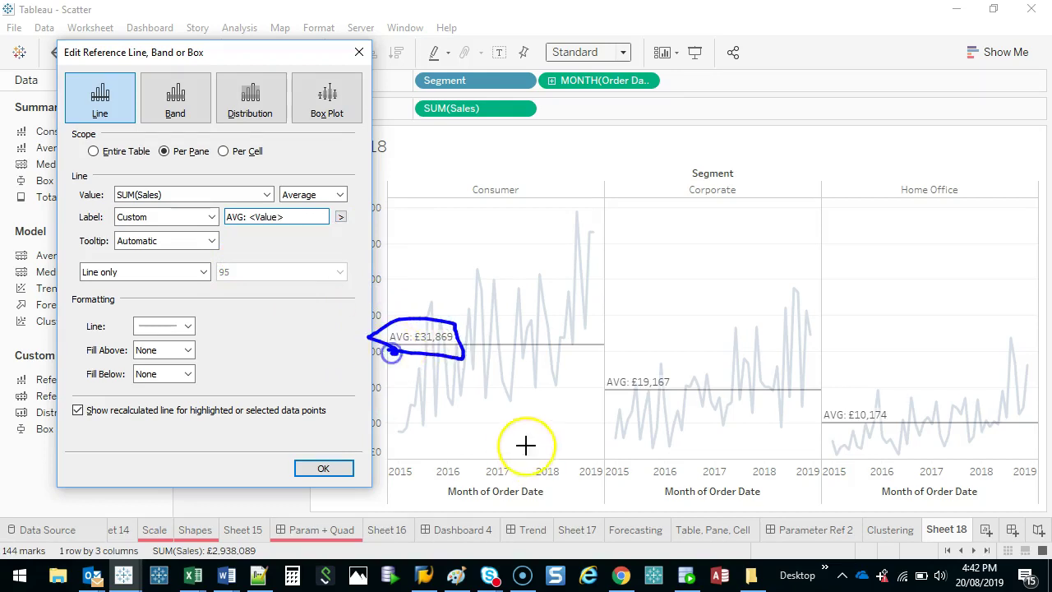
pyautogui.press('Escape')
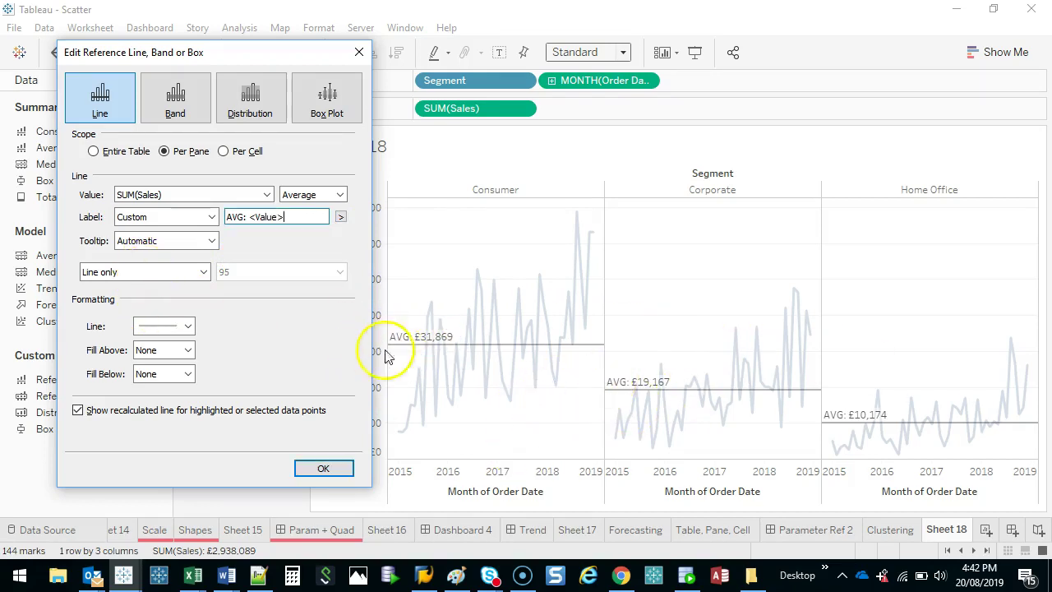
# Format the average line as a thicker black dashed line with a light orange fill below it
pyautogui.click(183, 325)
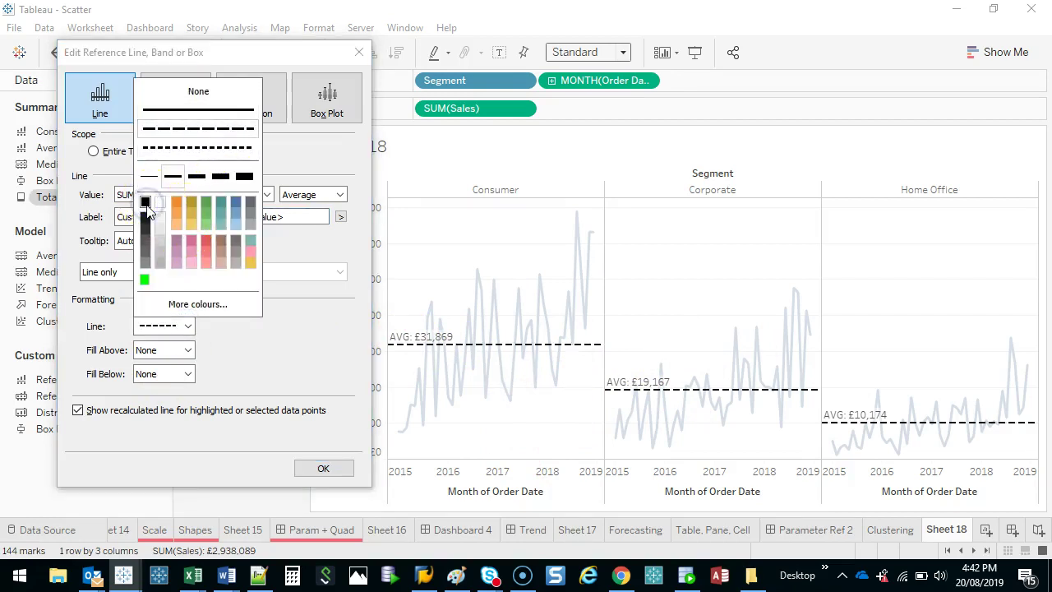
pyautogui.click(306, 355)
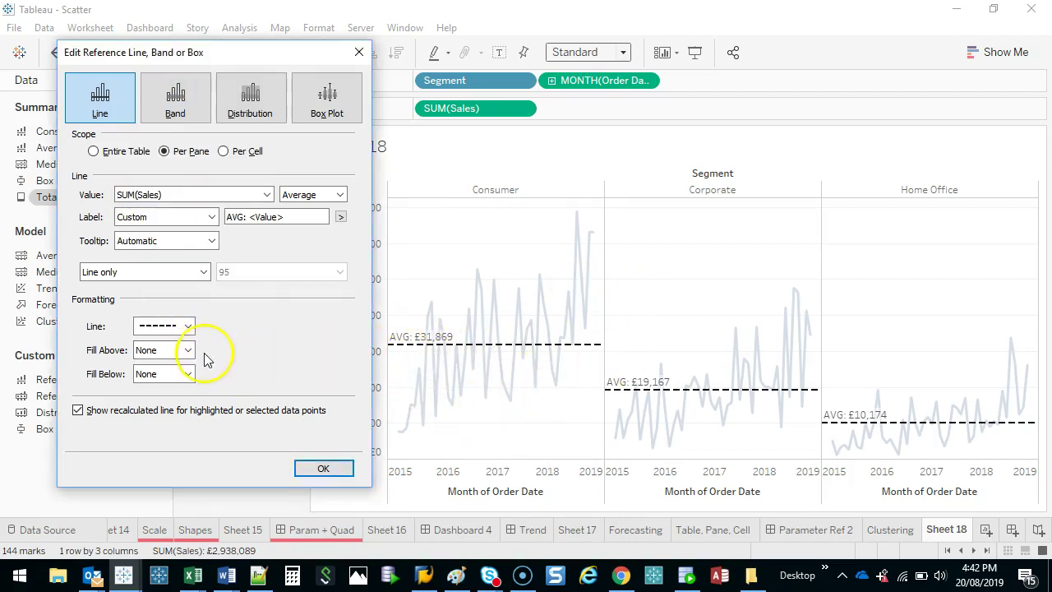
pyautogui.click(188, 374)
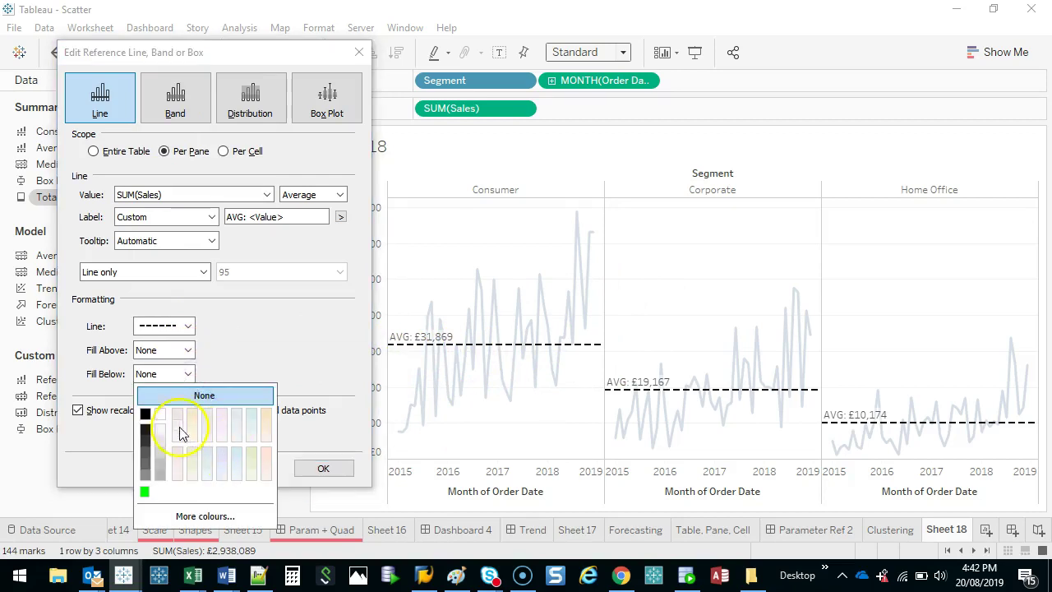
pyautogui.click(180, 456)
pyautogui.click(188, 372)
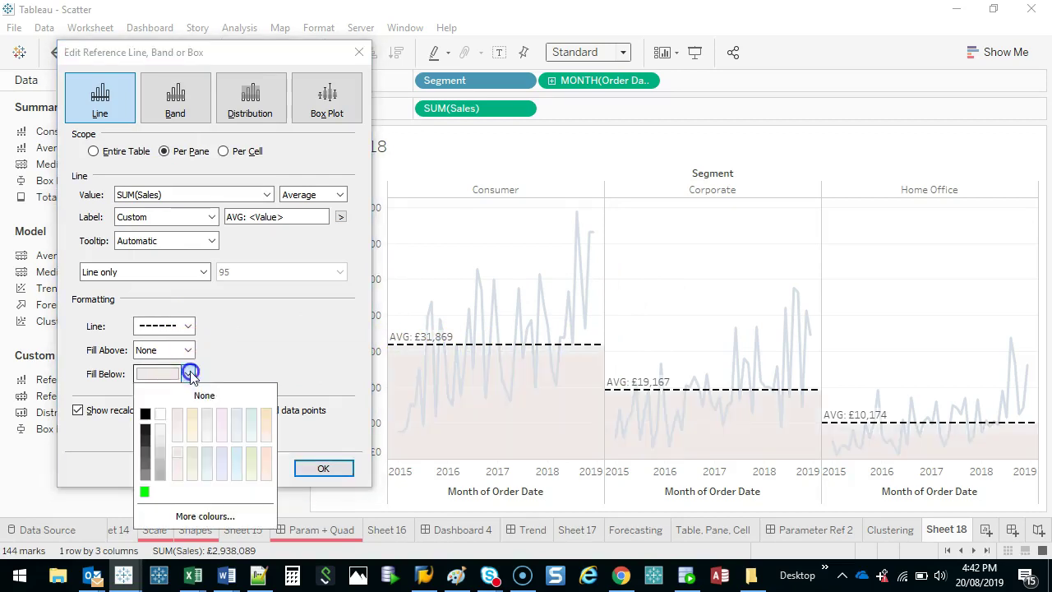
pyautogui.click(264, 455)
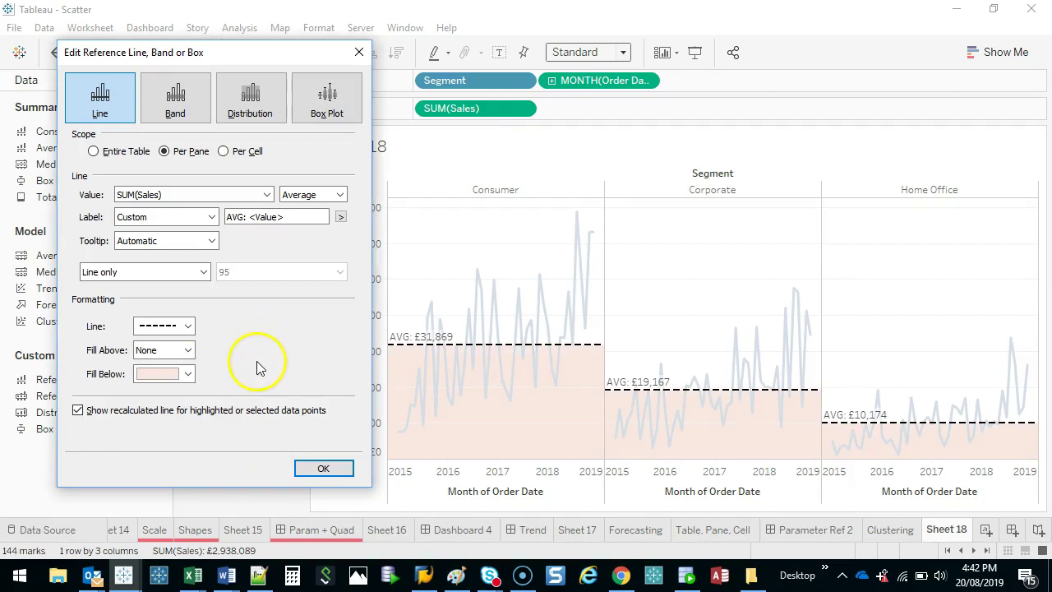
# Try a light blue fill above the average line, set that fill back to None, and apply the formatting
pyautogui.click(183, 351)
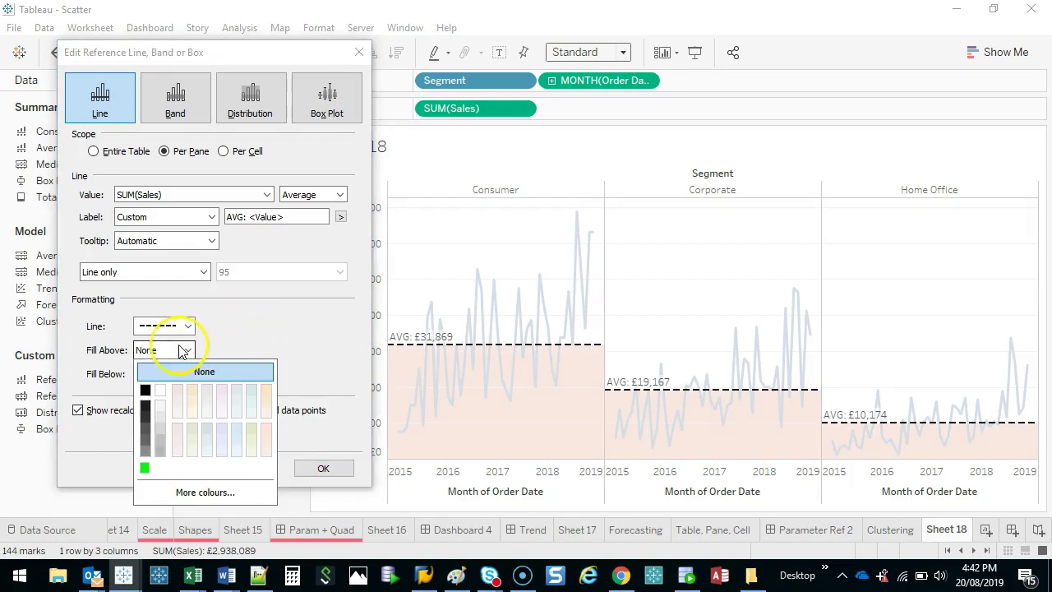
pyautogui.click(236, 436)
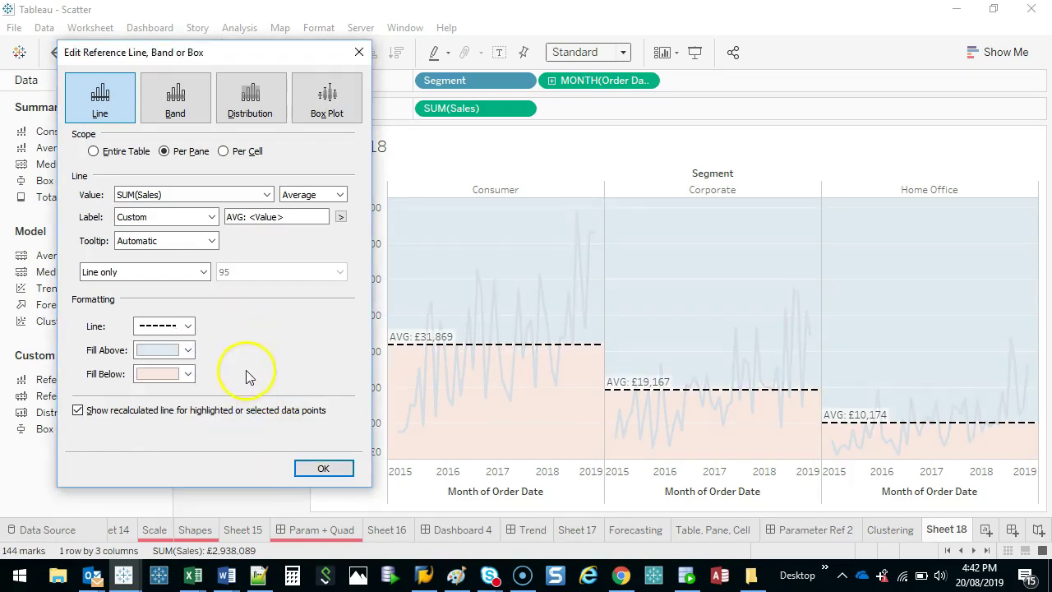
pyautogui.click(183, 351)
pyautogui.click(173, 369)
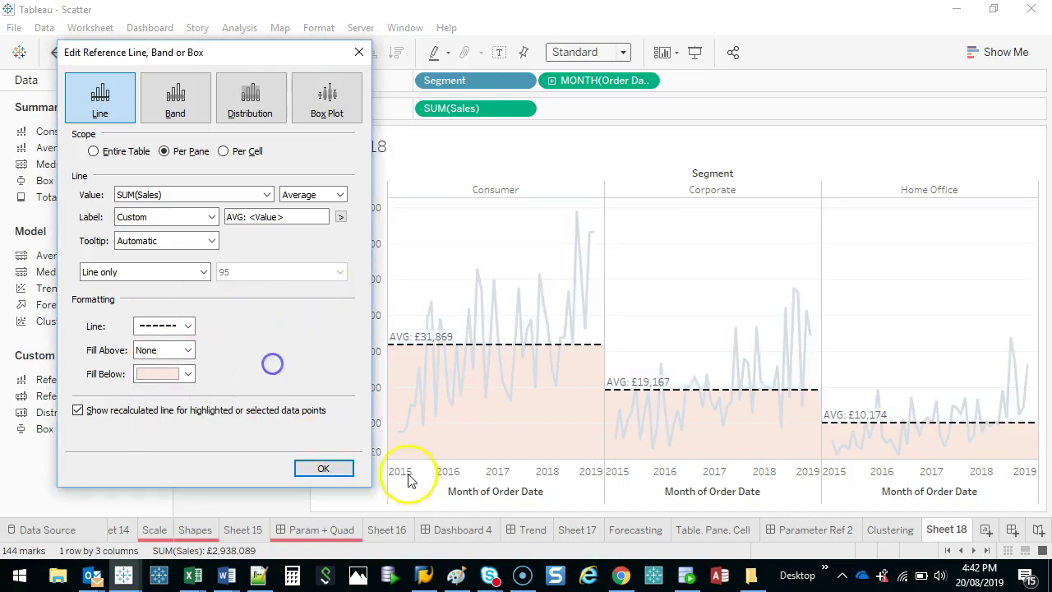
pyautogui.click(326, 466)
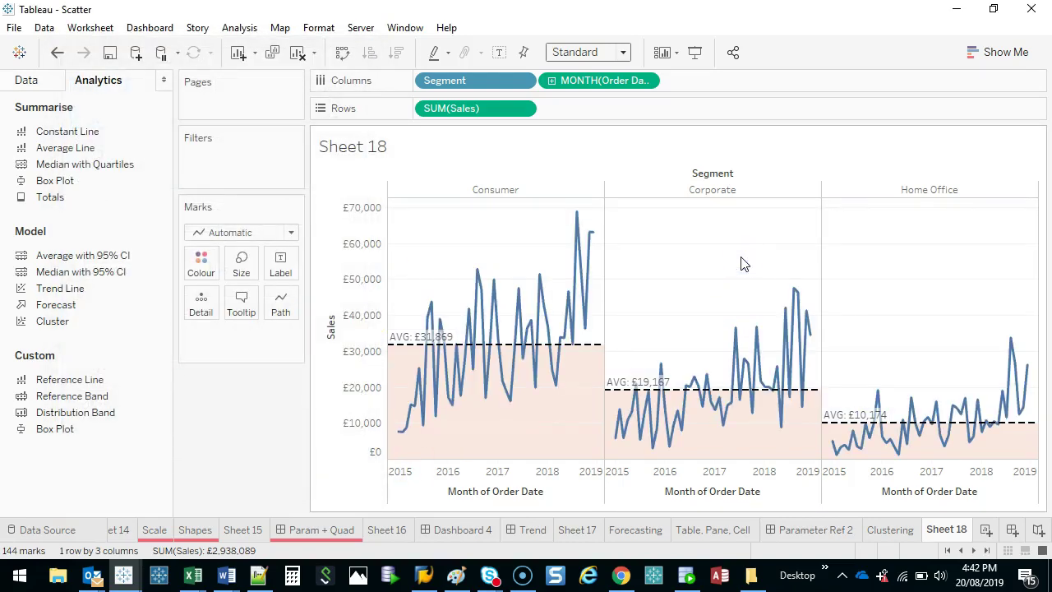
# Lower the opacity of the Sales line marks to a faint blue, well below 52%
pyautogui.click(205, 265)
pyautogui.click(250, 457)
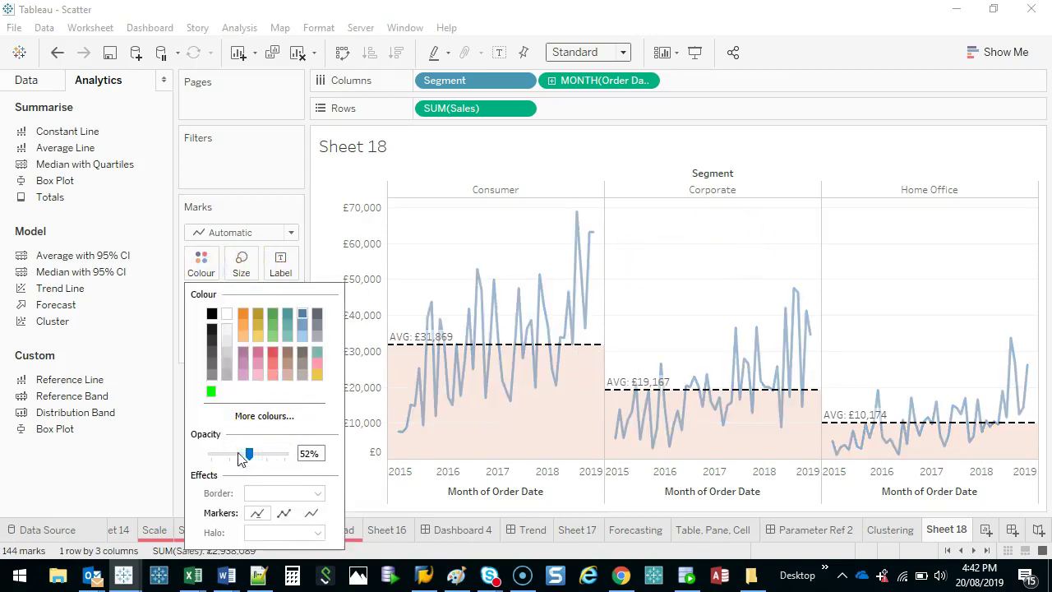
pyautogui.moveTo(250, 455); pyautogui.dragTo(233, 458)
pyautogui.click(698, 274)
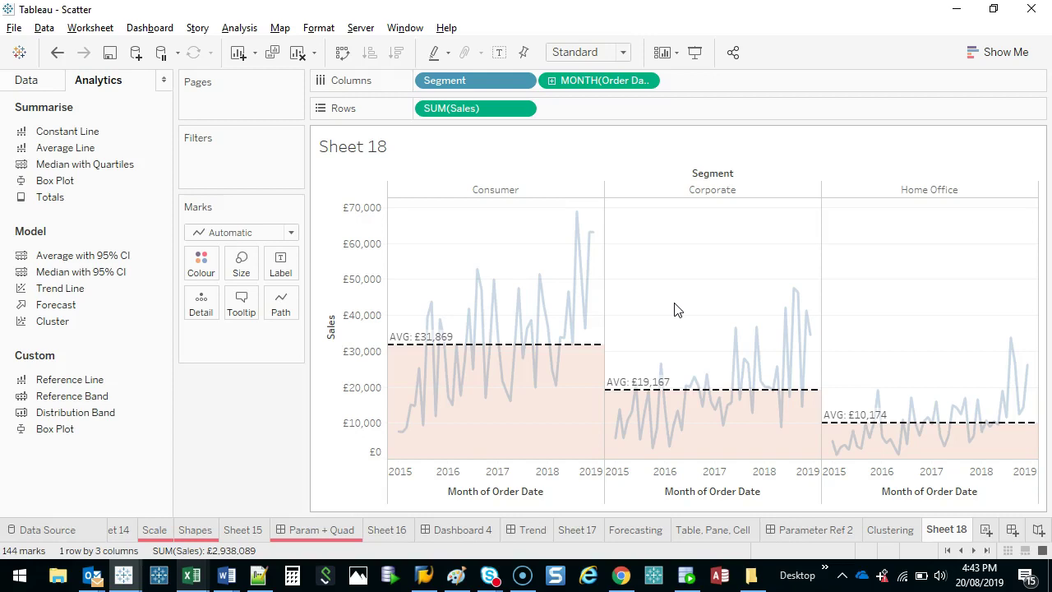
# Add the Category dimension to Rows ahead of SUM(Sales) to split the chart into a row per category
pyautogui.click(26, 81)
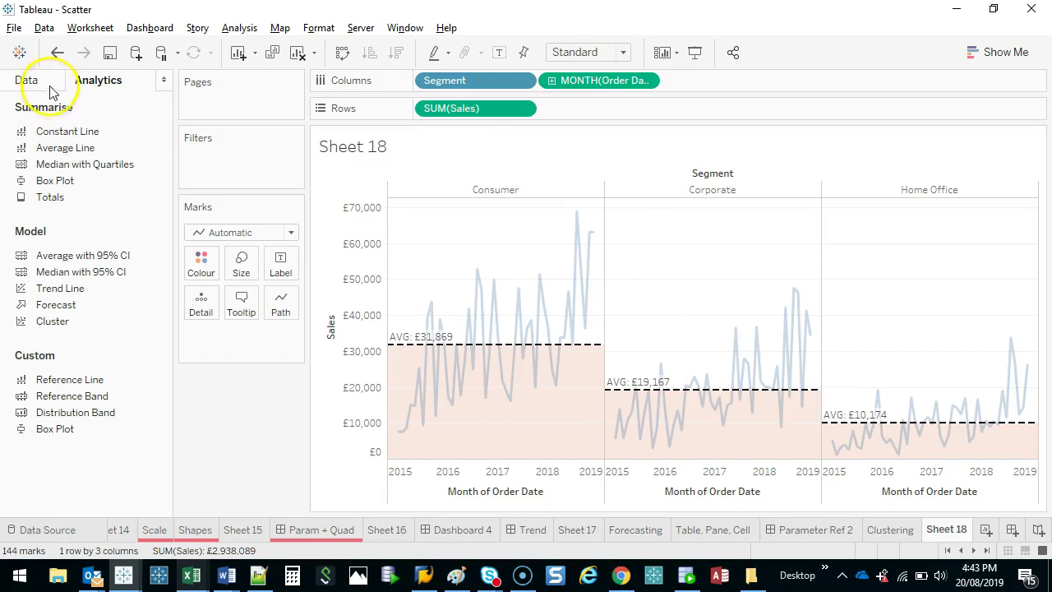
pyautogui.click(106, 268)
pyautogui.scroll(-3, 89, 264)
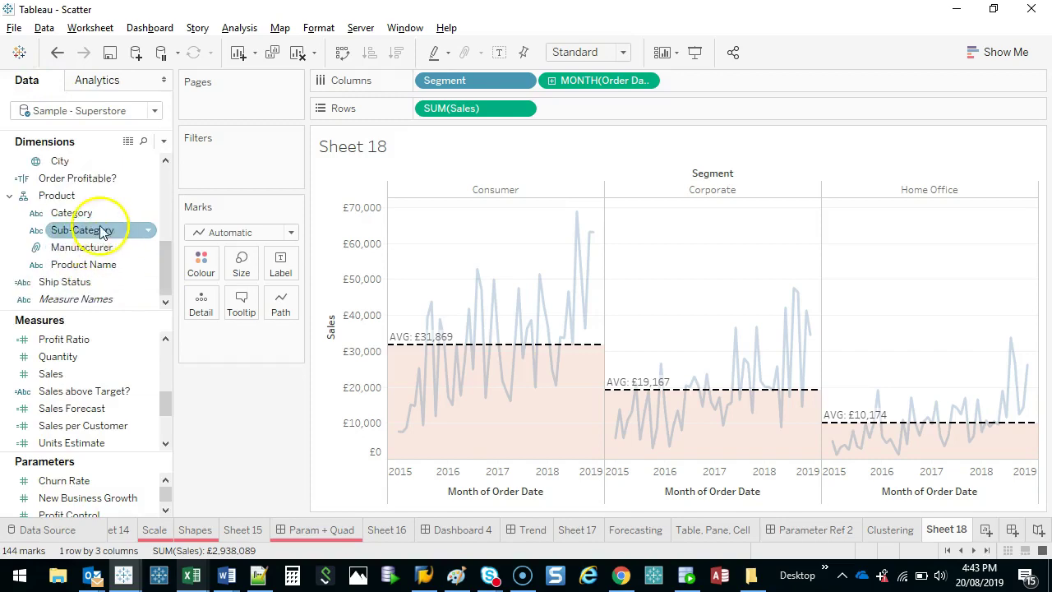
pyautogui.moveTo(90, 212); pyautogui.dragTo(436, 110)
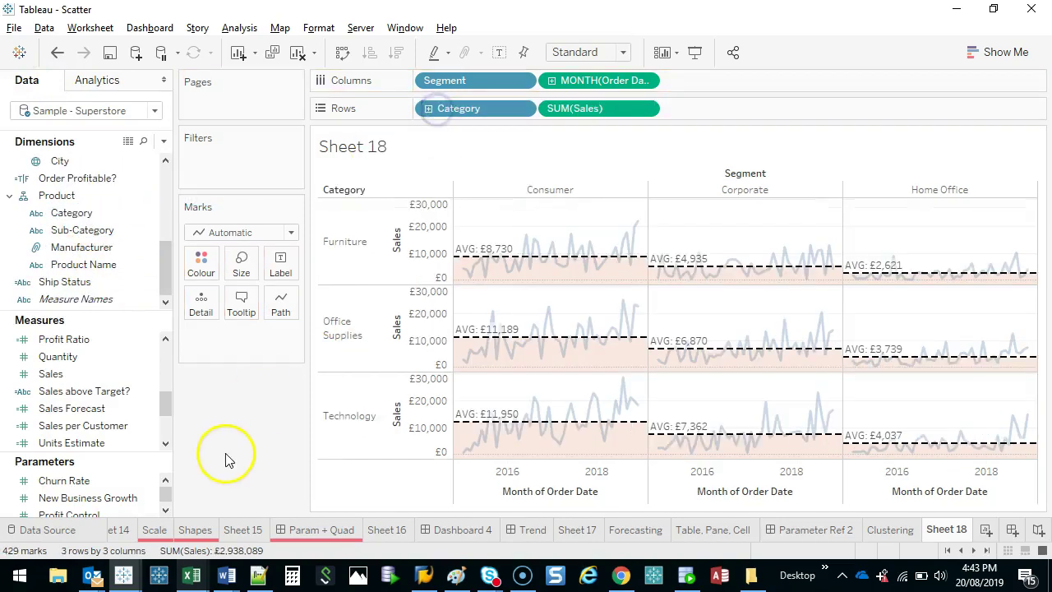